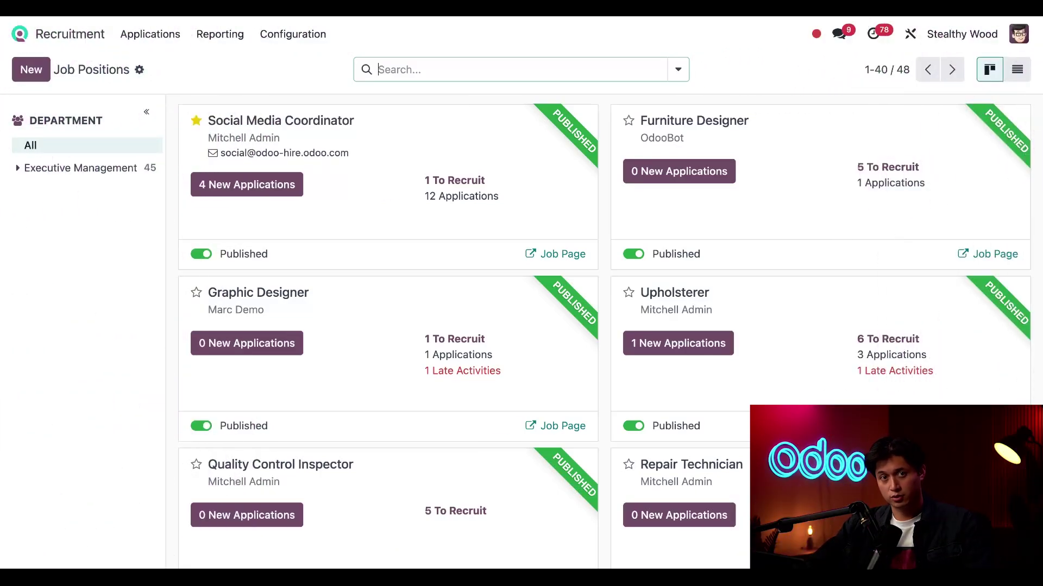
Drag the three-star Social Media Coordinator applicant's card from Second Interview into Contract Proposal.
{"action": "left_click", "coordinate": [371, 205]}
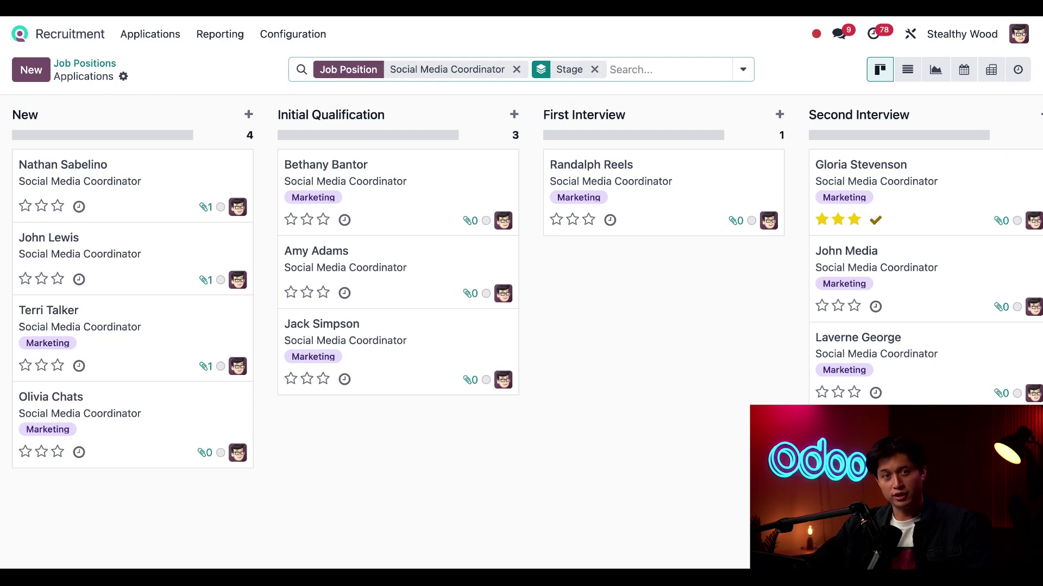
{"action": "scroll", "coordinate": [653, 349], "scroll_direction": "right", "scroll_amount": 10}
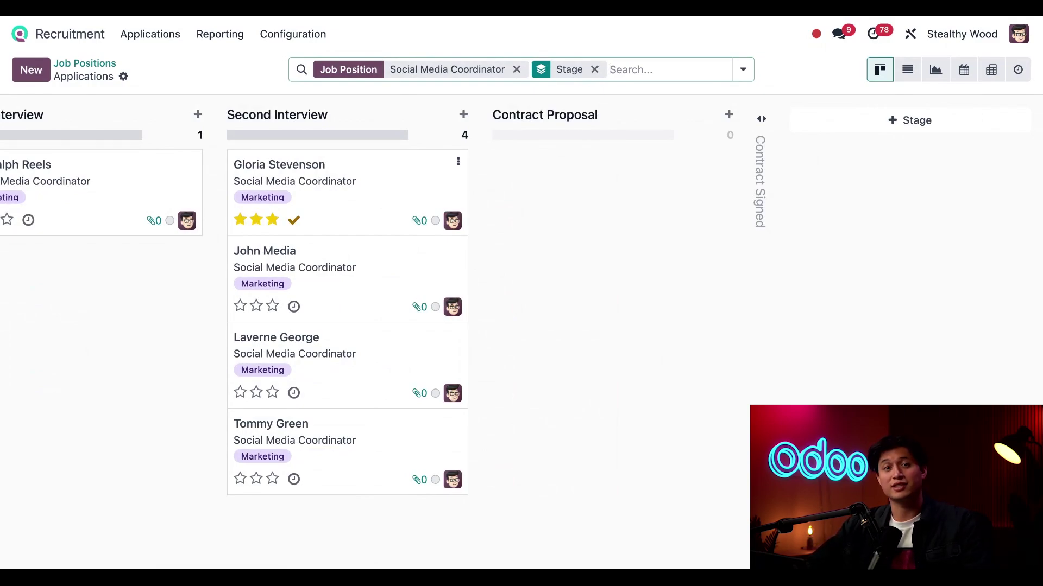
{"action": "left_click_drag", "start_coordinate": [410, 195], "coordinate": [589, 210]}
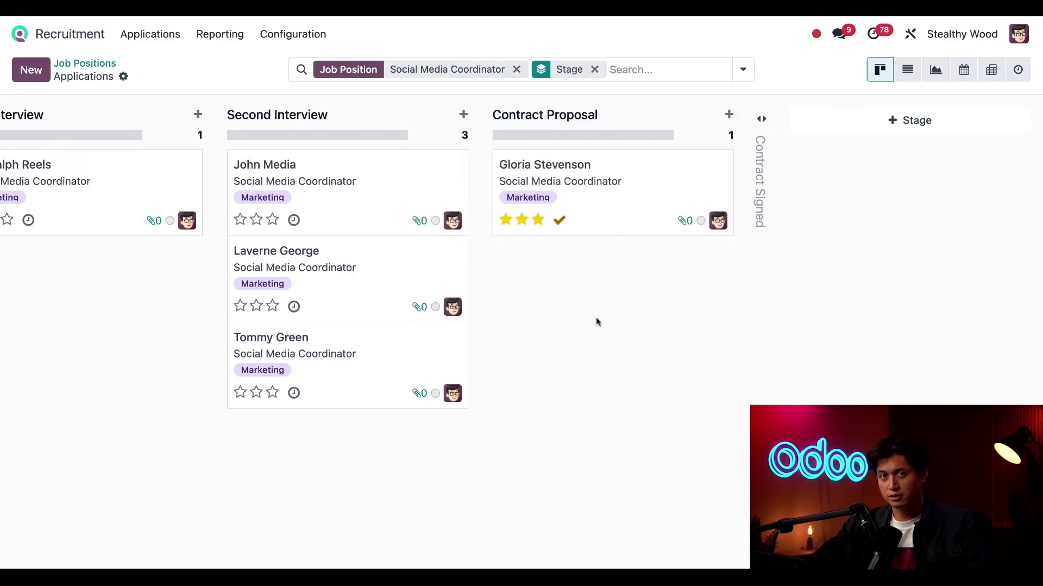
Open the three-star applicant's record to see her salary package: 50,000.00 expected, 0.00 proposed.
{"action": "left_click", "coordinate": [622, 227]}
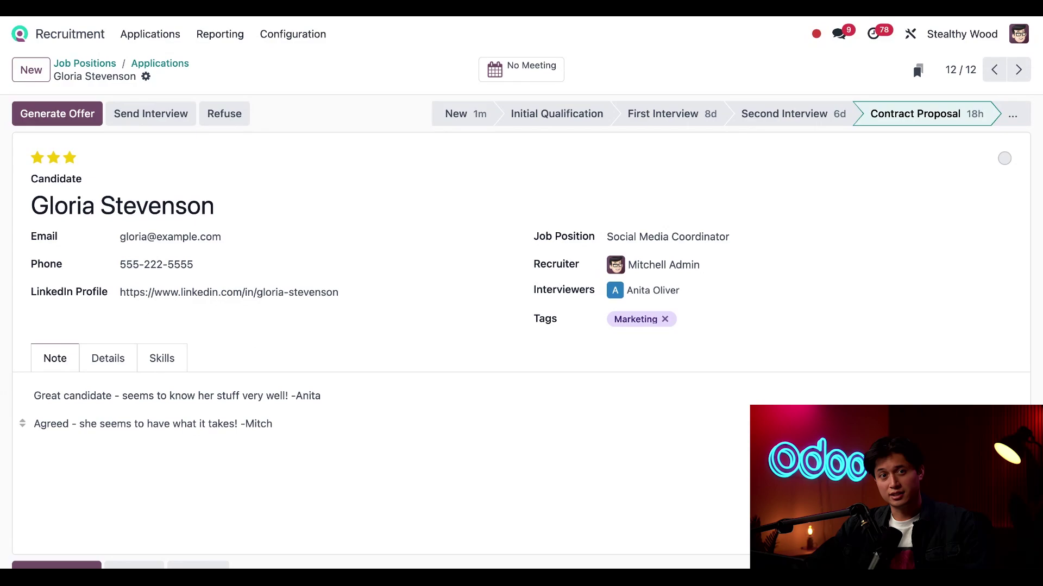
{"action": "left_click", "coordinate": [110, 361]}
{"action": "scroll", "coordinate": [304, 342], "scroll_direction": "down", "scroll_amount": 2}
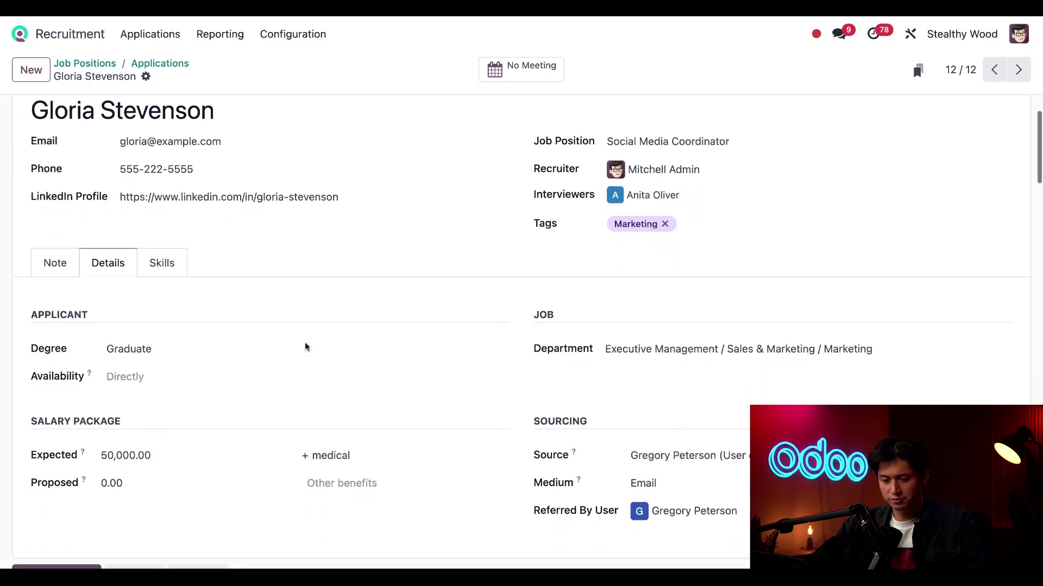
{"action": "scroll", "coordinate": [304, 343], "scroll_direction": "down", "scroll_amount": 1}
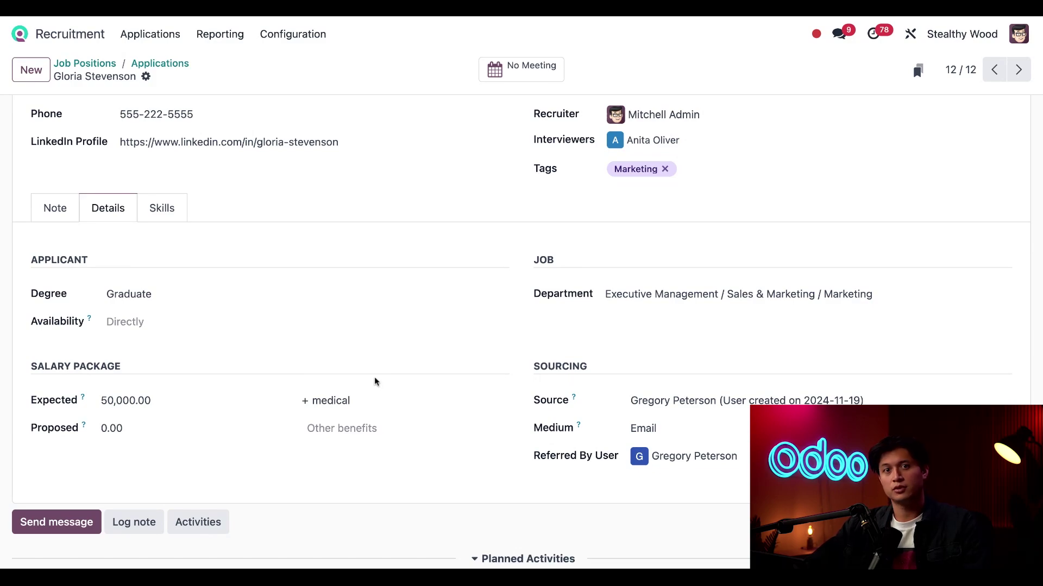
Enter 55,000.00 as the candidate's proposed salary.
{"action": "left_click", "coordinate": [147, 428]}
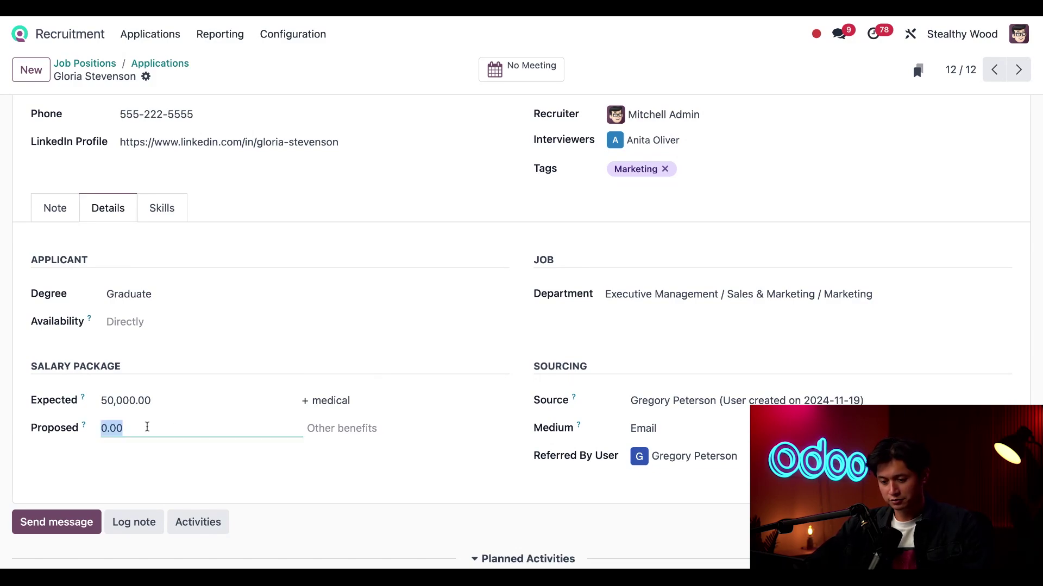
{"action": "type", "text": "55000"}
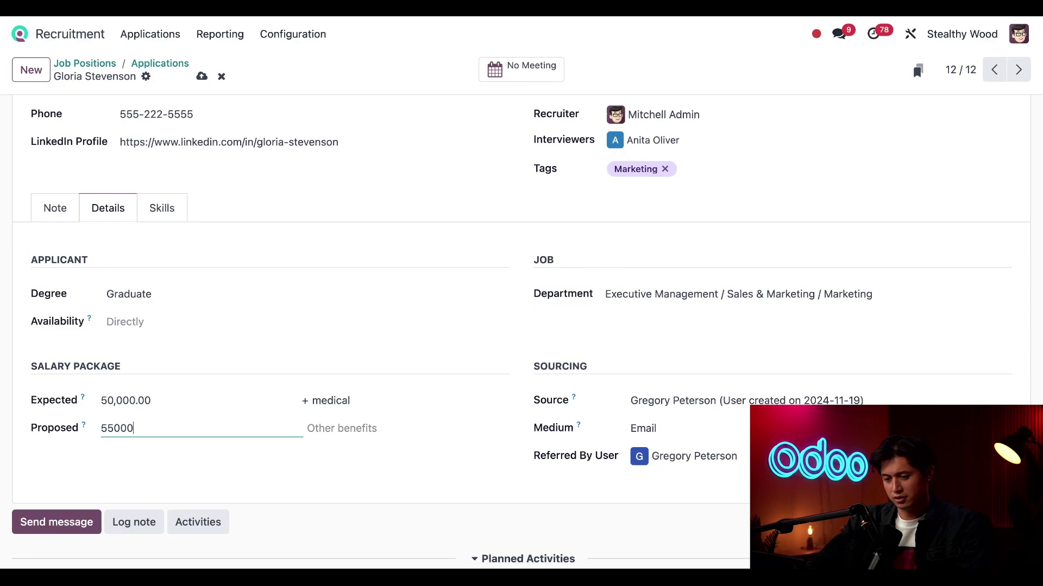
{"action": "left_click", "coordinate": [195, 473]}
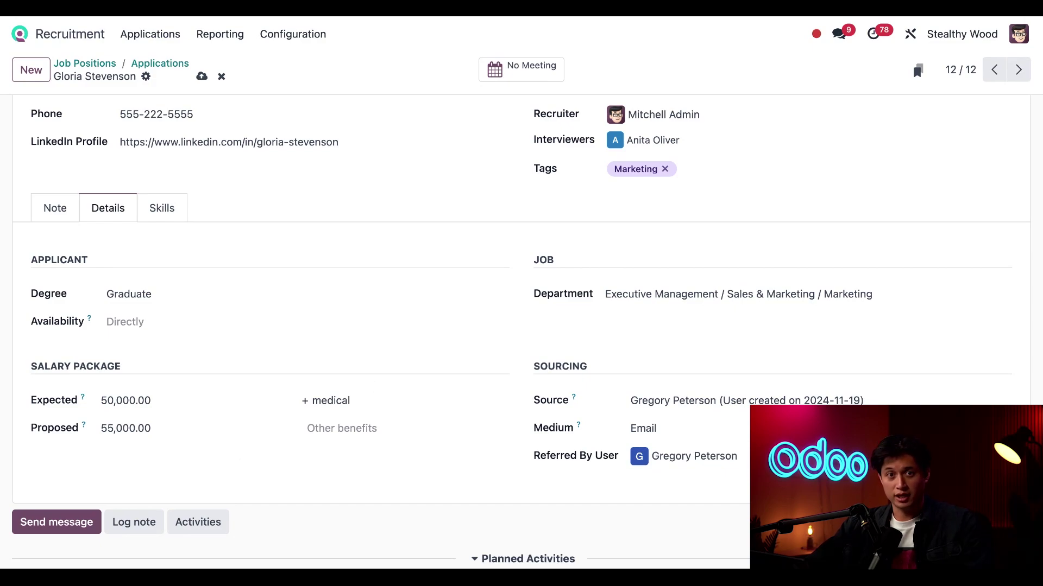
Fill in 'medical, 401k' as the proposed other benefits.
{"action": "left_click", "coordinate": [367, 430]}
{"action": "type", "text": "mdei"}
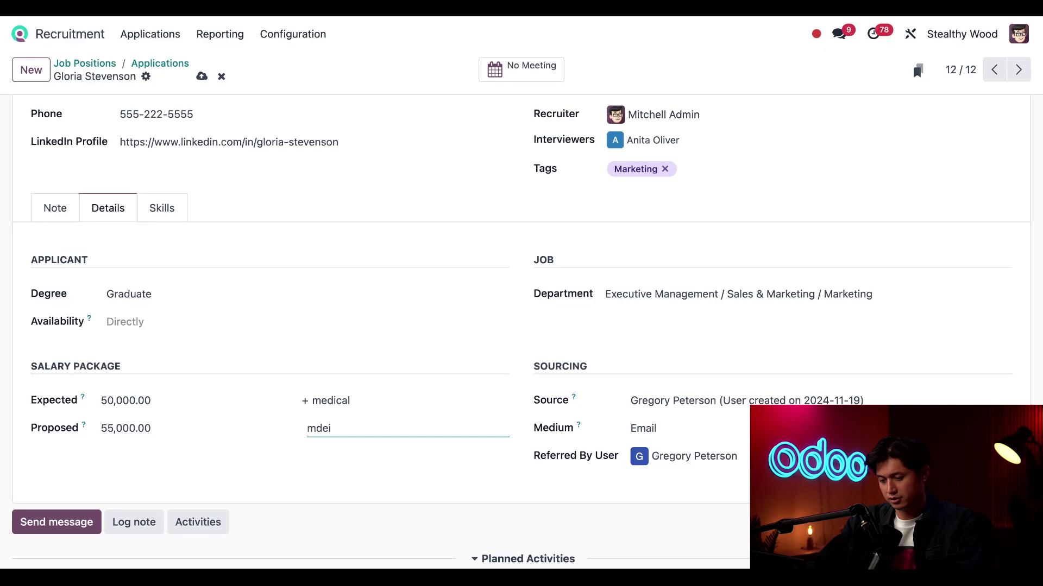
{"action": "key", "text": "BackSpace"}
{"action": "key", "text": "BackSpace"}
{"action": "key", "text": "BackSpace"}
{"action": "type", "text": "edical"}
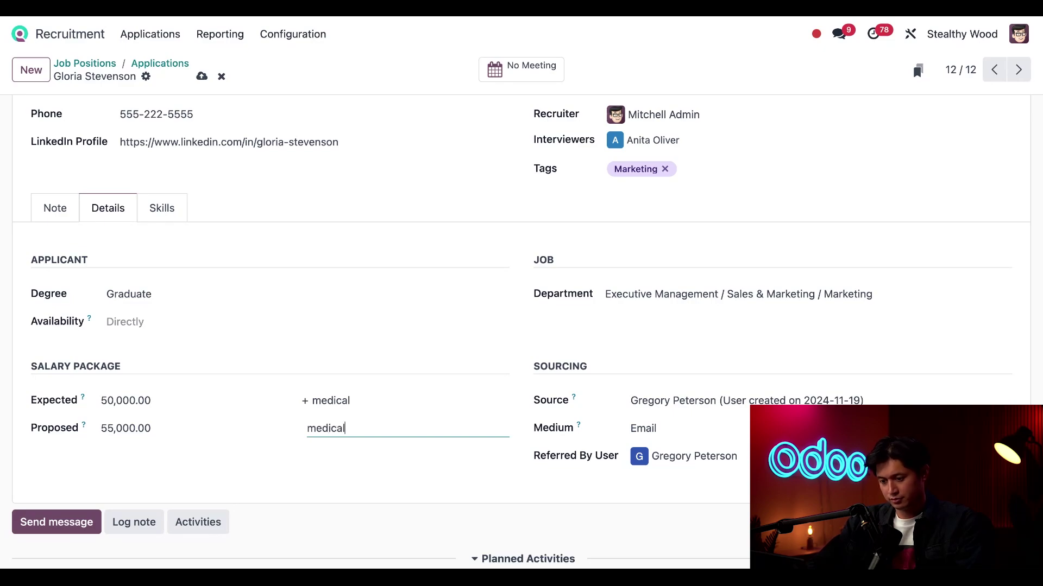
{"action": "type", "text": ", 4"}
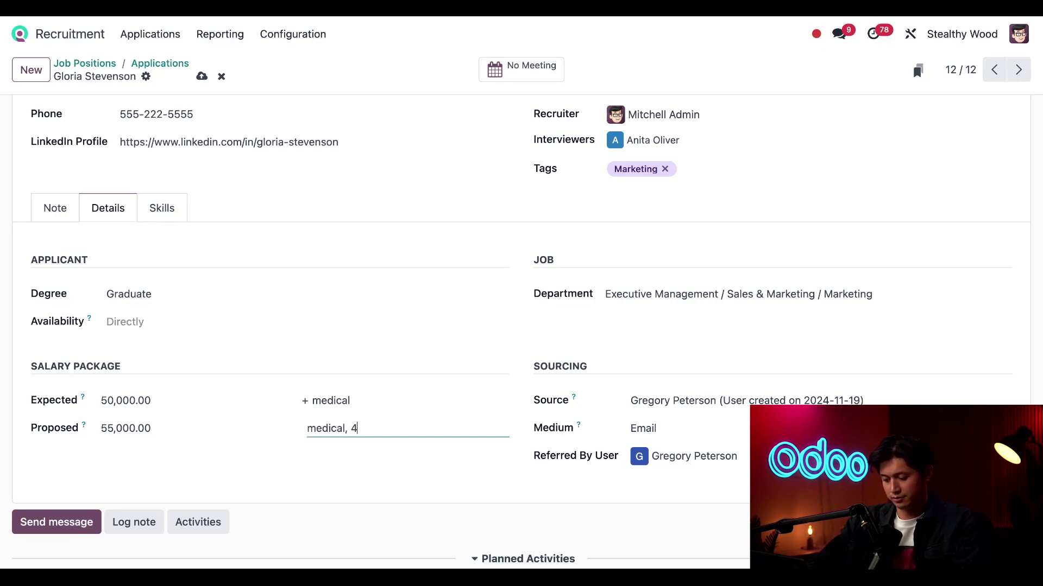
{"action": "type", "text": "01k"}
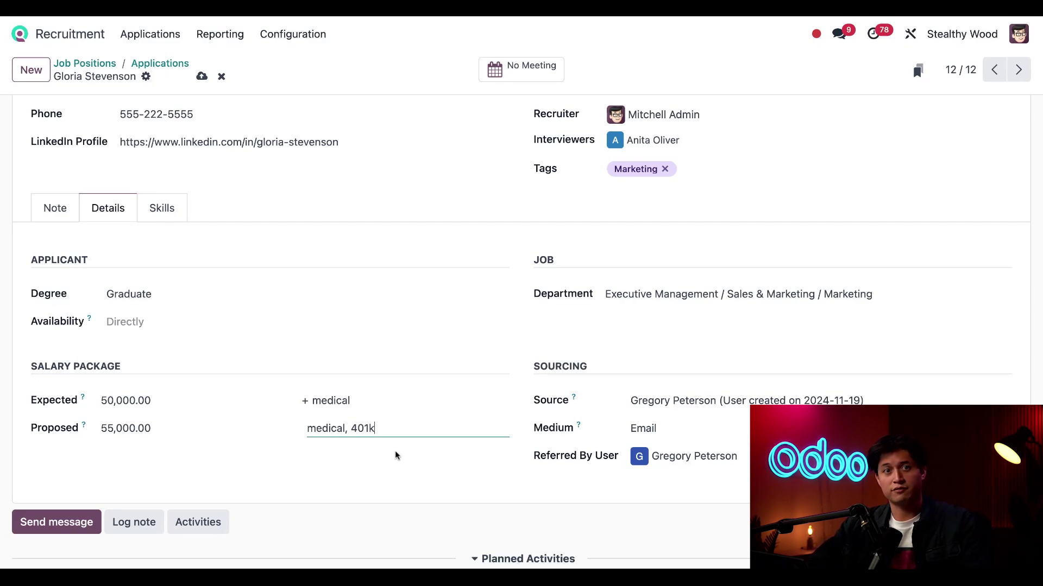
{"action": "scroll", "coordinate": [696, 481], "scroll_direction": "down", "scroll_amount": 2}
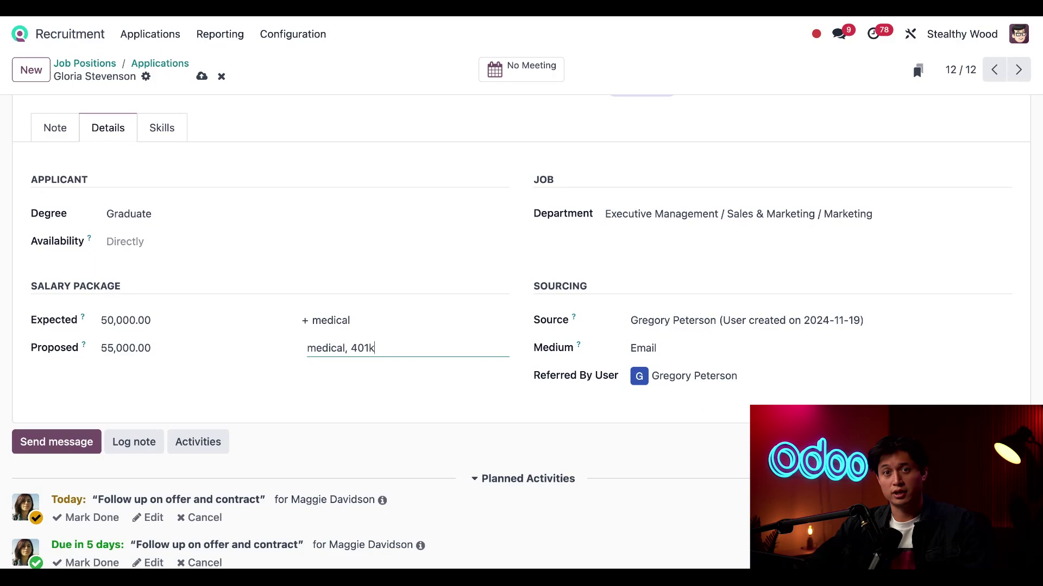
{"action": "scroll", "coordinate": [577, 247], "scroll_direction": "up", "scroll_amount": 5}
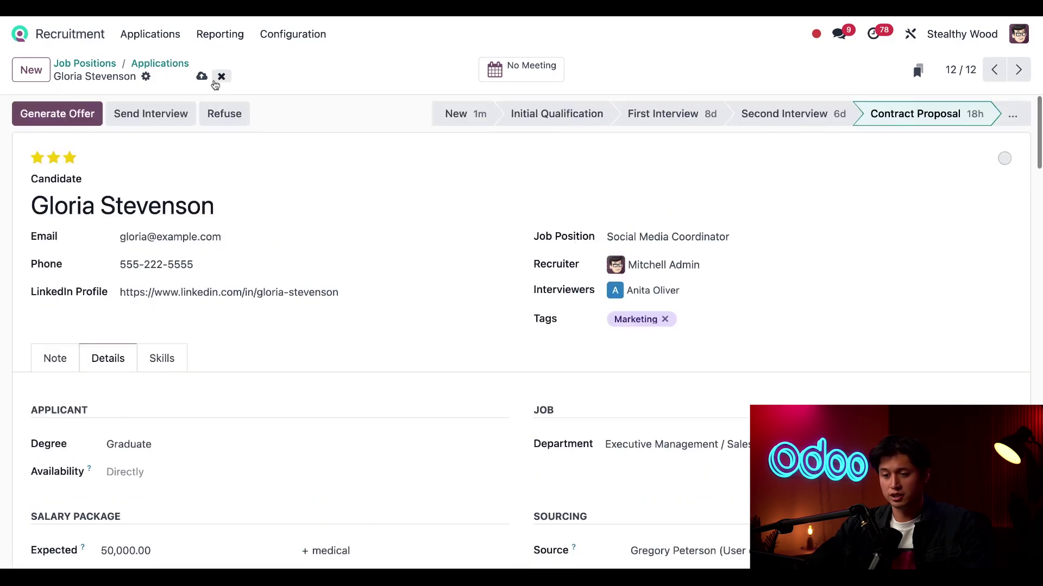
Generate a job offer for the applicant with an employer budget of 55,000.00.
{"action": "left_click", "coordinate": [77, 122]}
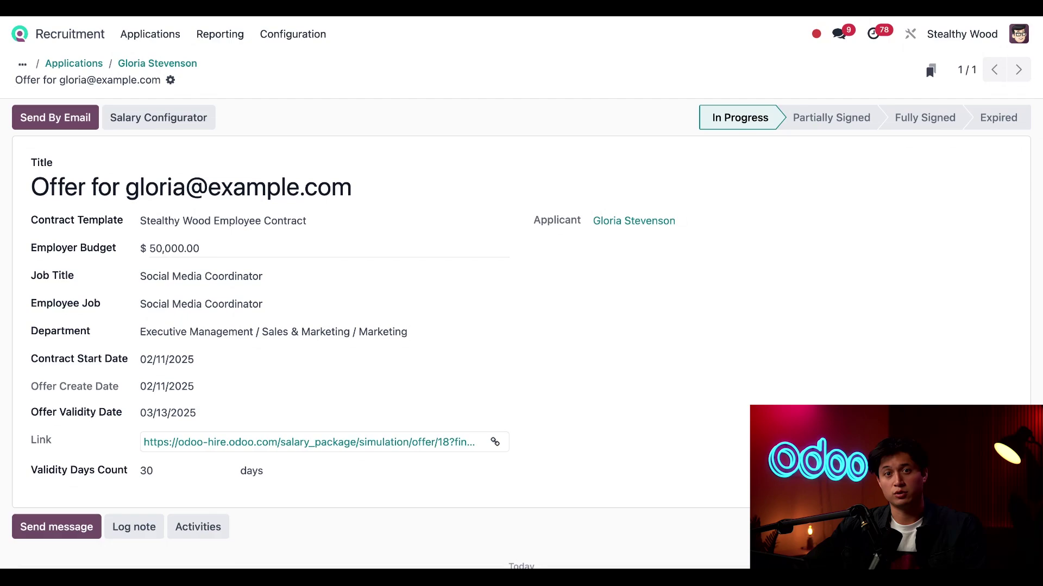
{"action": "left_click", "coordinate": [174, 248]}
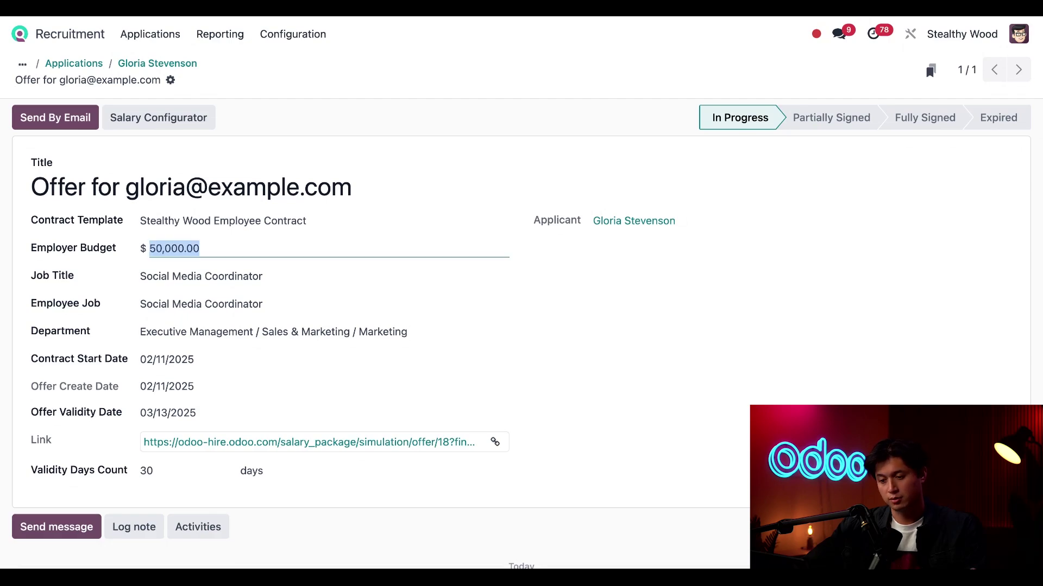
{"action": "type", "text": "55,0"}
{"action": "type", "text": "00"}
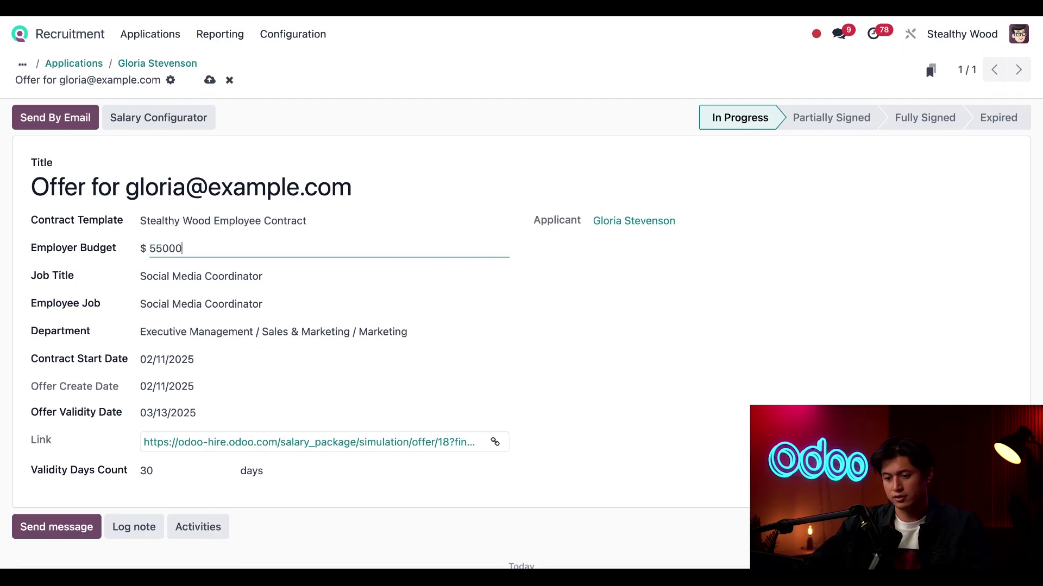
{"action": "left_click", "coordinate": [277, 158]}
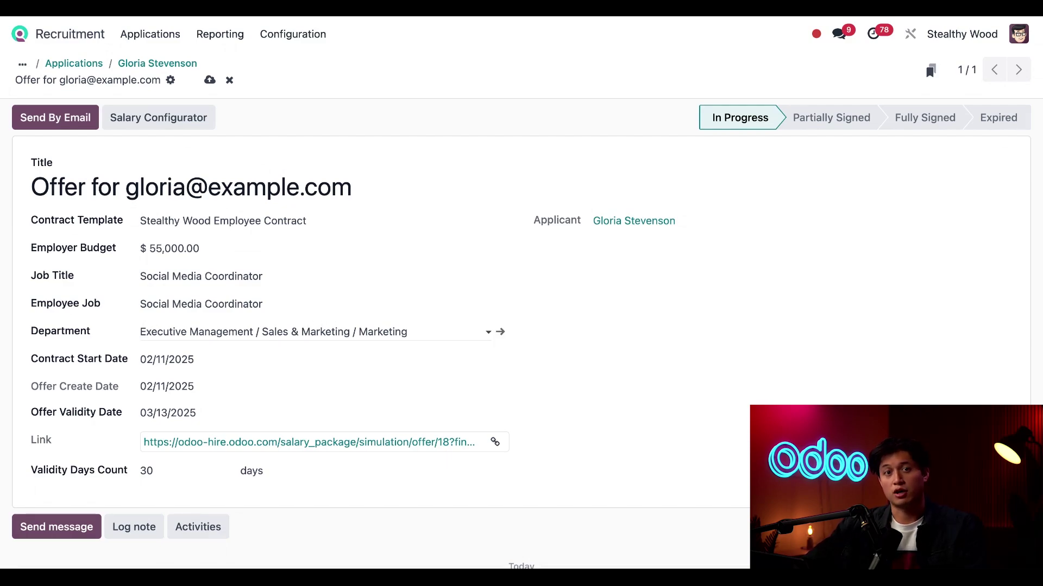
Set the offer's contract start date to 03/03/2025 and save.
{"action": "left_click", "coordinate": [291, 361]}
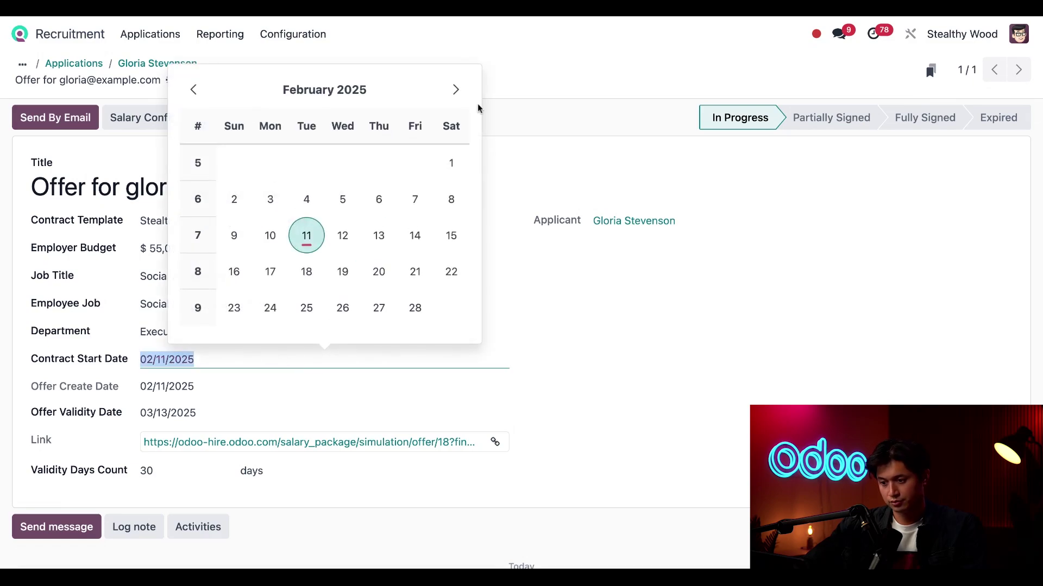
{"action": "left_click", "coordinate": [459, 97]}
{"action": "left_click", "coordinate": [274, 201]}
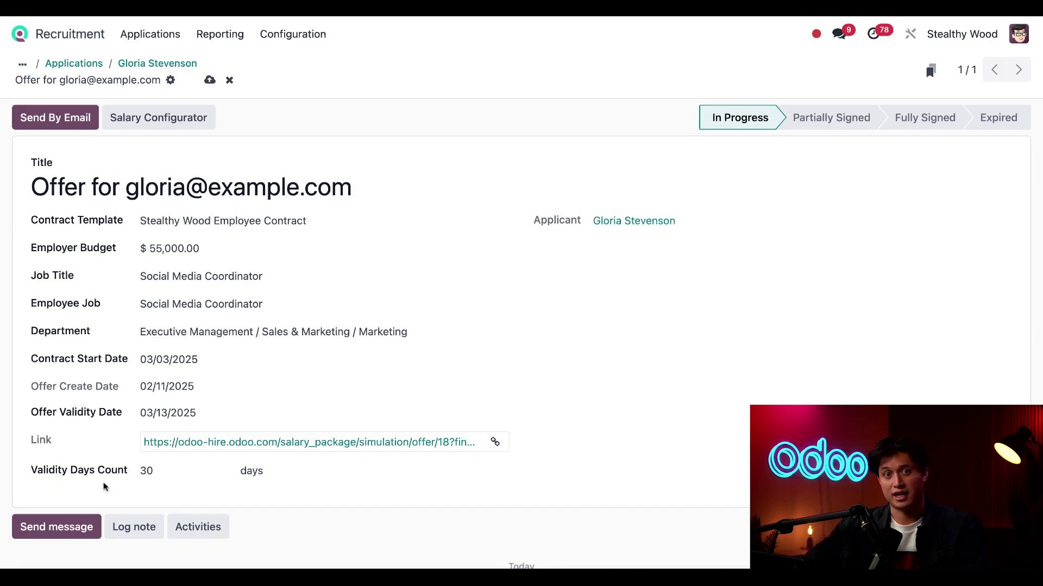
{"action": "key", "text": "ctrl+s"}
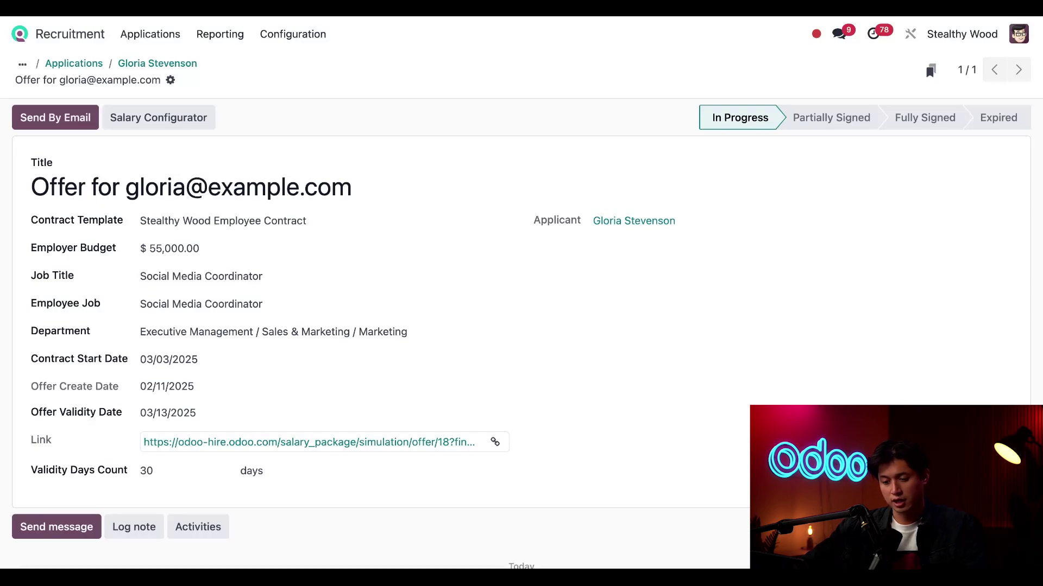
Change the offer's validity to 14 days, so it expires 02/25/2025.
{"action": "double_click", "coordinate": [232, 472]}
{"action": "type", "text": "14"}
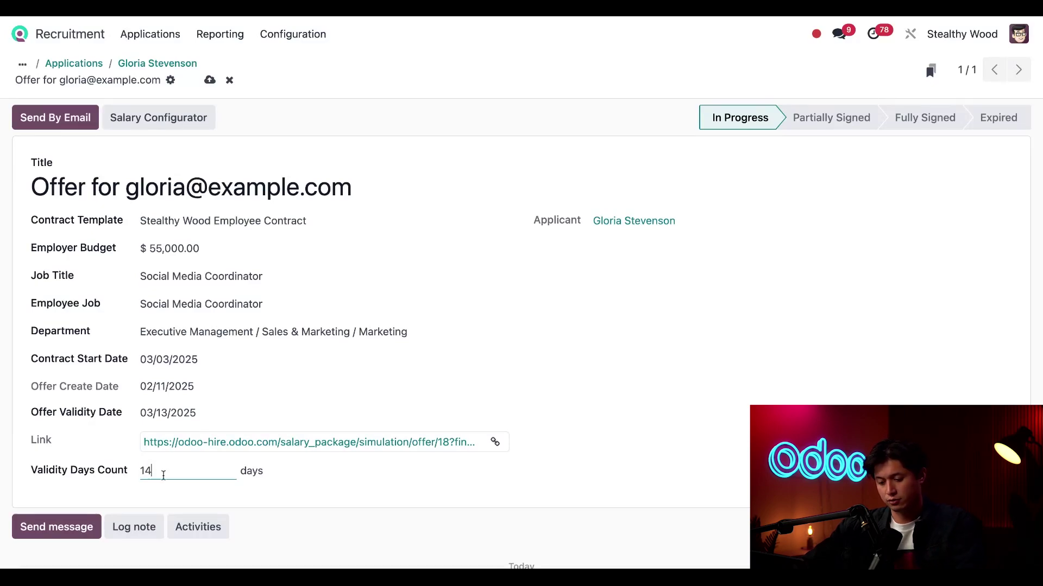
{"action": "left_click", "coordinate": [232, 493]}
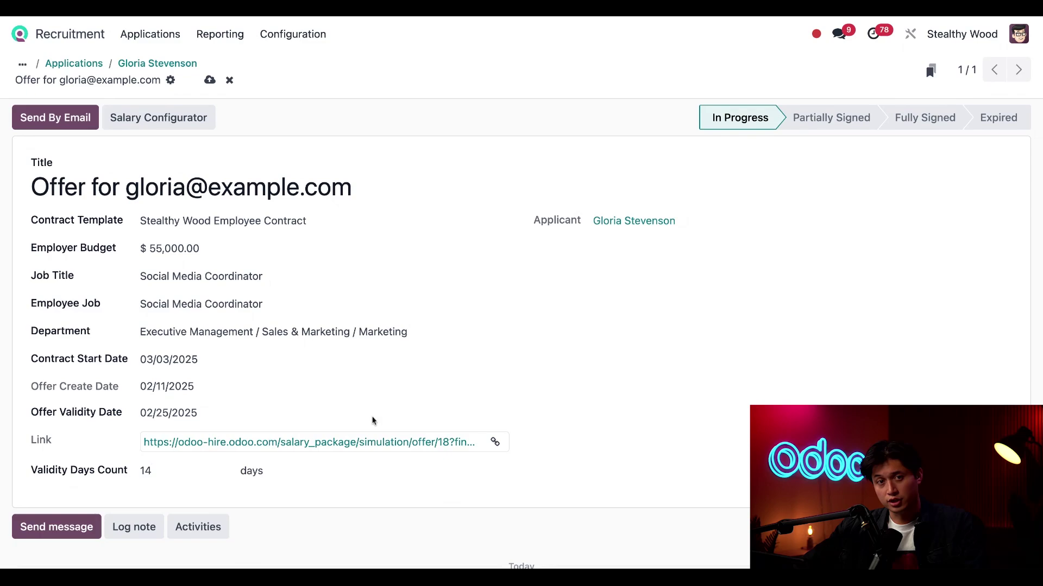
Compose the offer email and choose to schedule it for a specific time.
{"action": "left_click", "coordinate": [59, 120]}
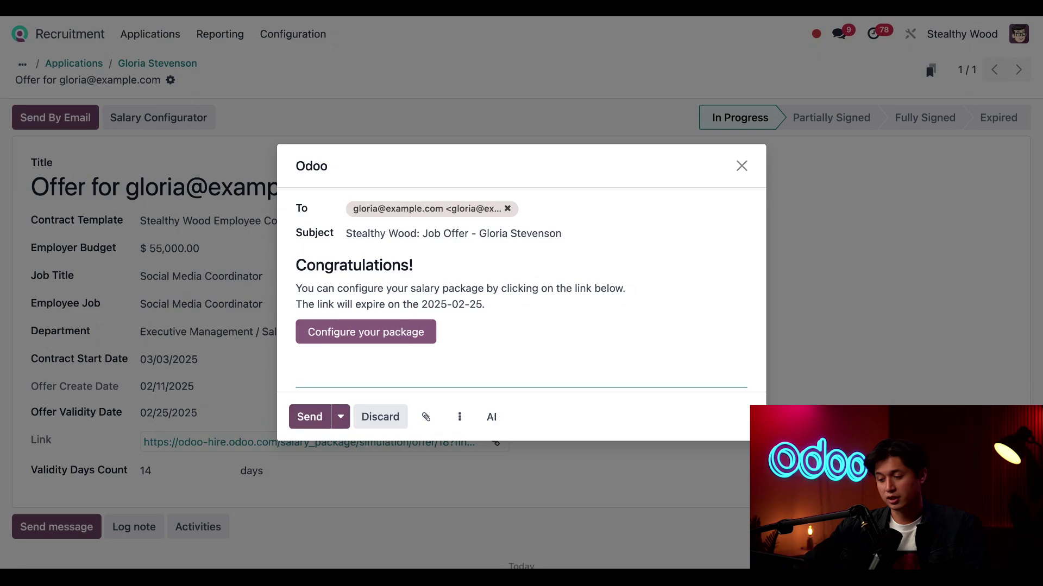
{"action": "left_click", "coordinate": [342, 418]}
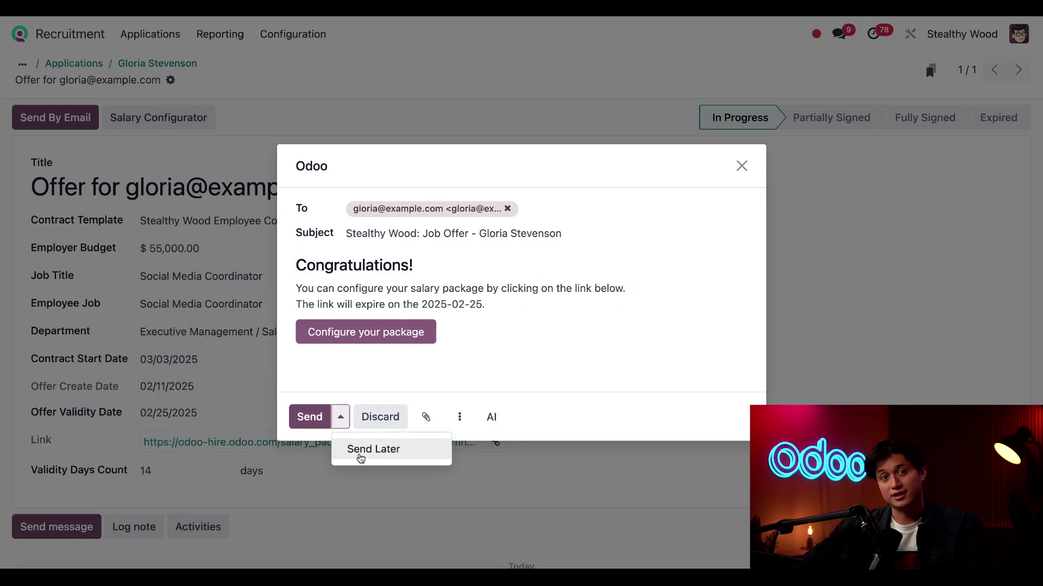
{"action": "left_click", "coordinate": [361, 456]}
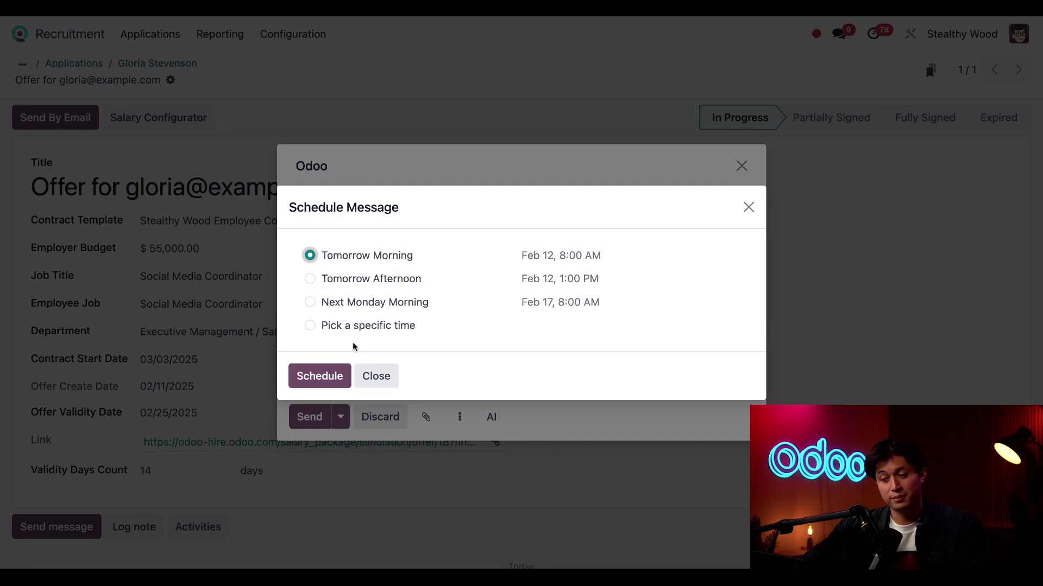
{"action": "left_click", "coordinate": [317, 327]}
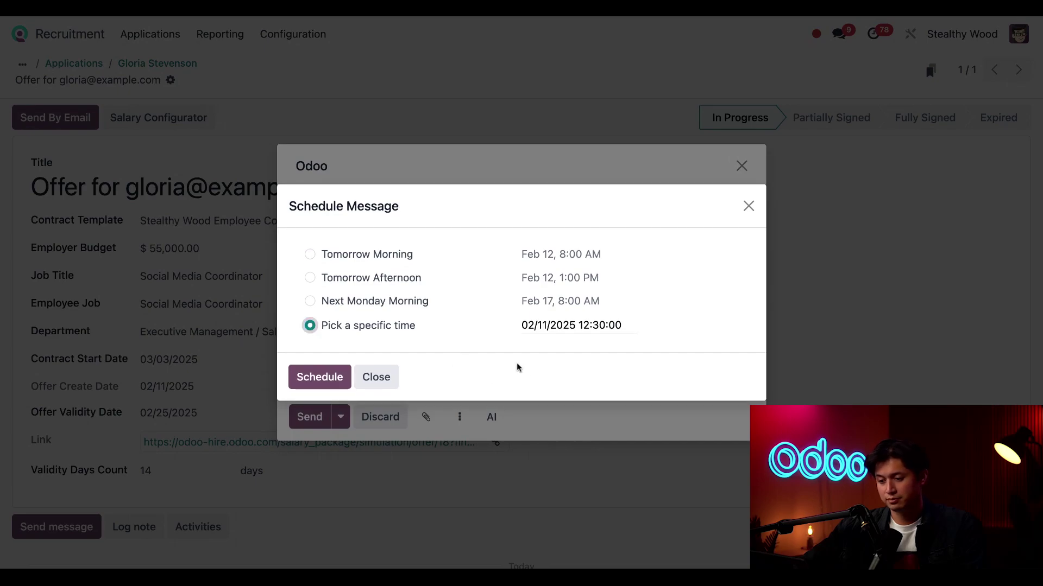
Schedule the offer email to send on 02/12/2025 at 09:00.
{"action": "left_click", "coordinate": [552, 329]}
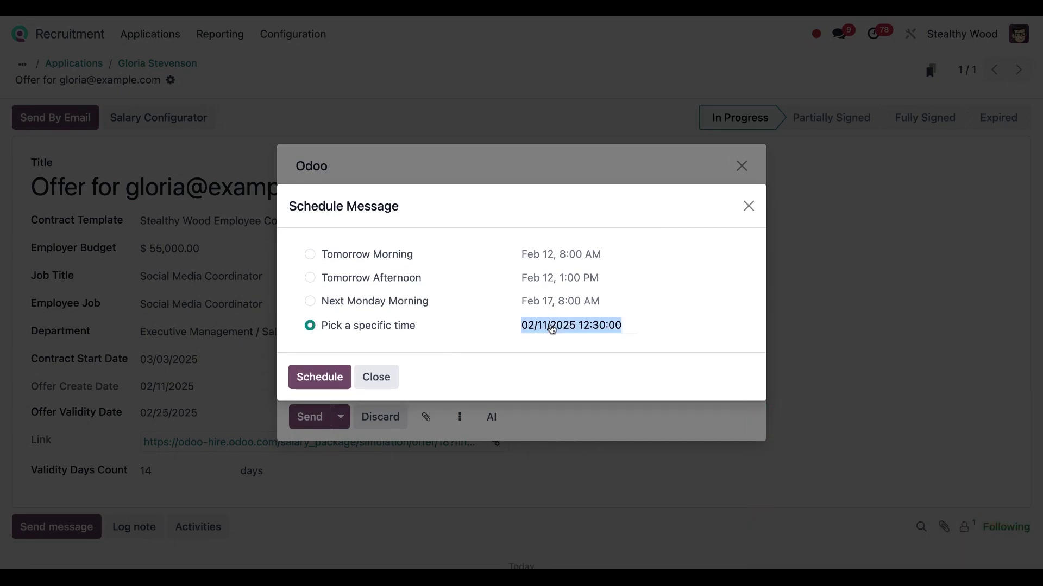
{"action": "left_click", "coordinate": [818, 346]}
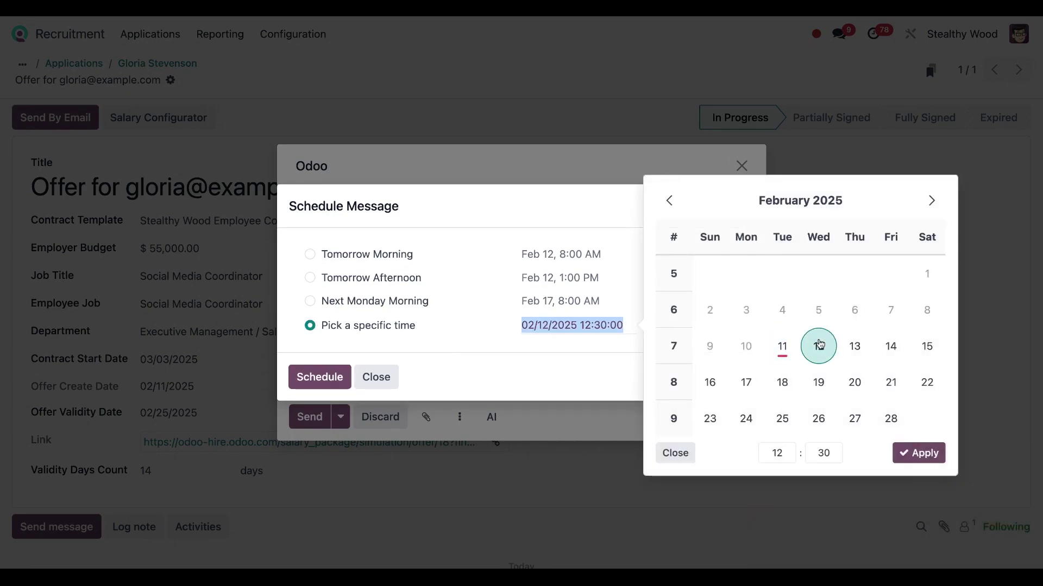
{"action": "left_click", "coordinate": [619, 373]}
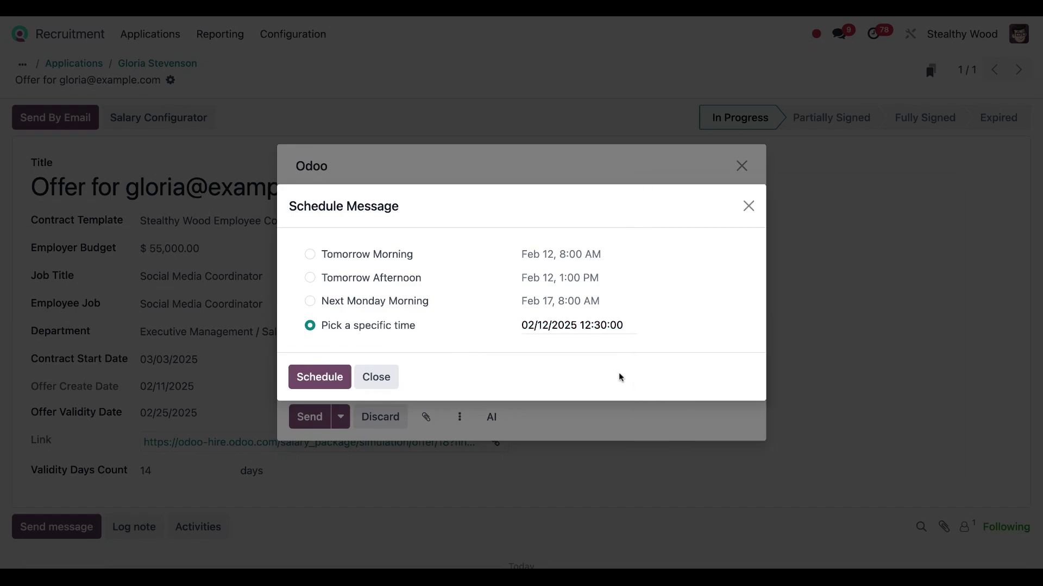
{"action": "left_click", "coordinate": [601, 329]}
{"action": "left_click", "coordinate": [778, 457]}
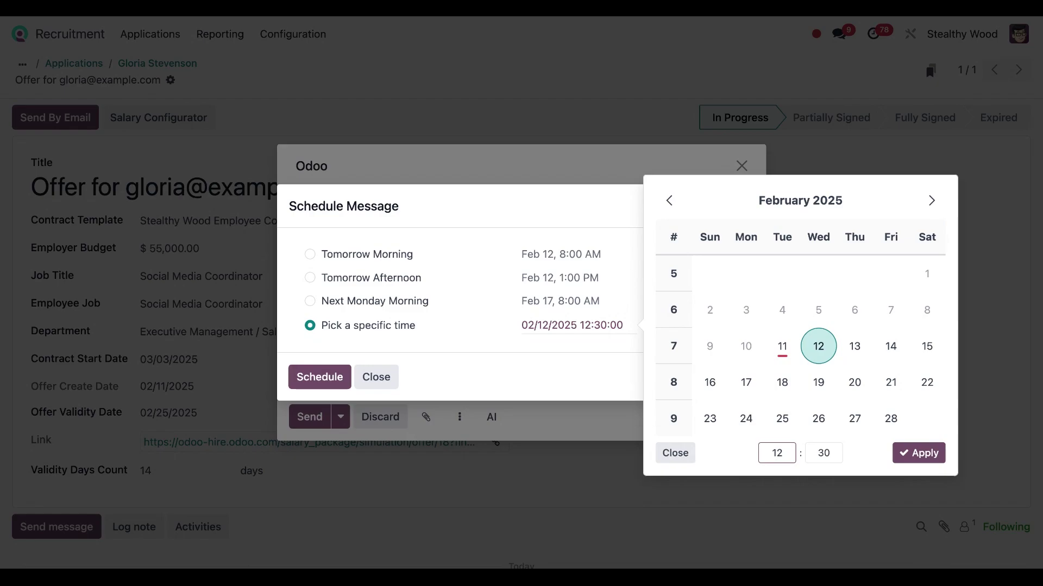
{"action": "key", "text": "9"}
{"action": "left_click", "coordinate": [823, 455]}
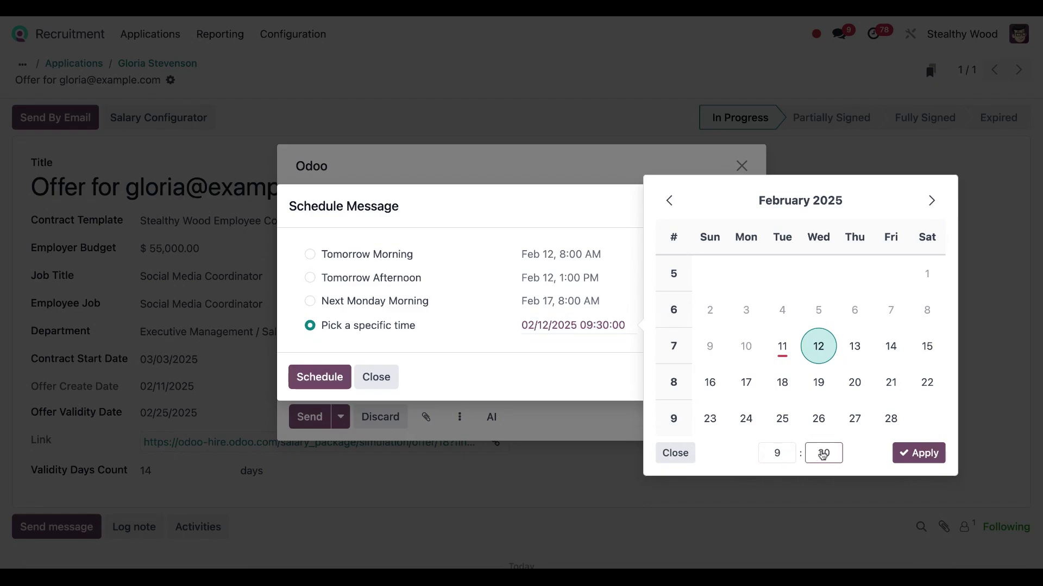
{"action": "type", "text": "00"}
{"action": "left_click", "coordinate": [919, 453]}
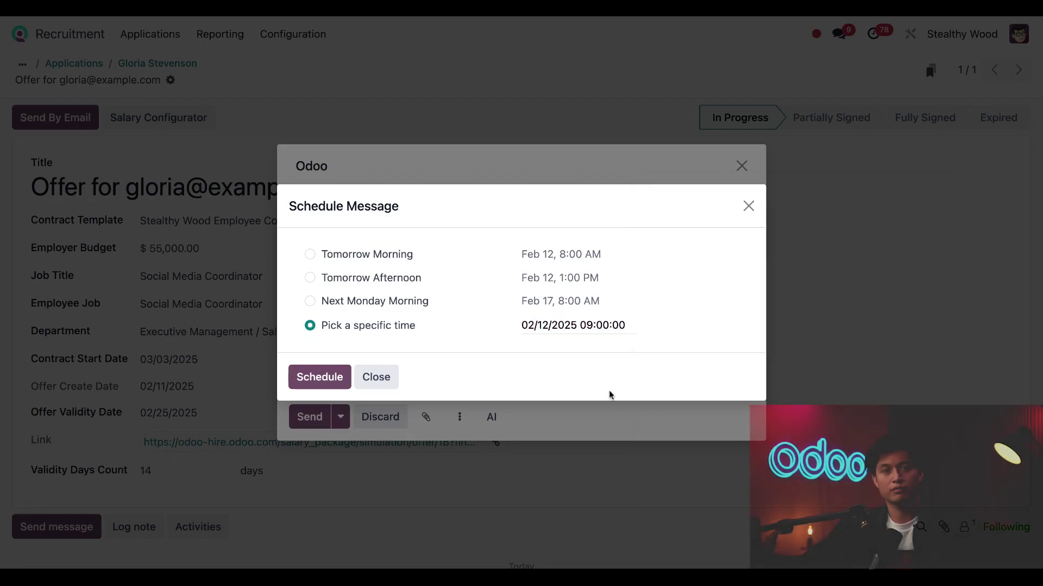
{"action": "left_click", "coordinate": [325, 382]}
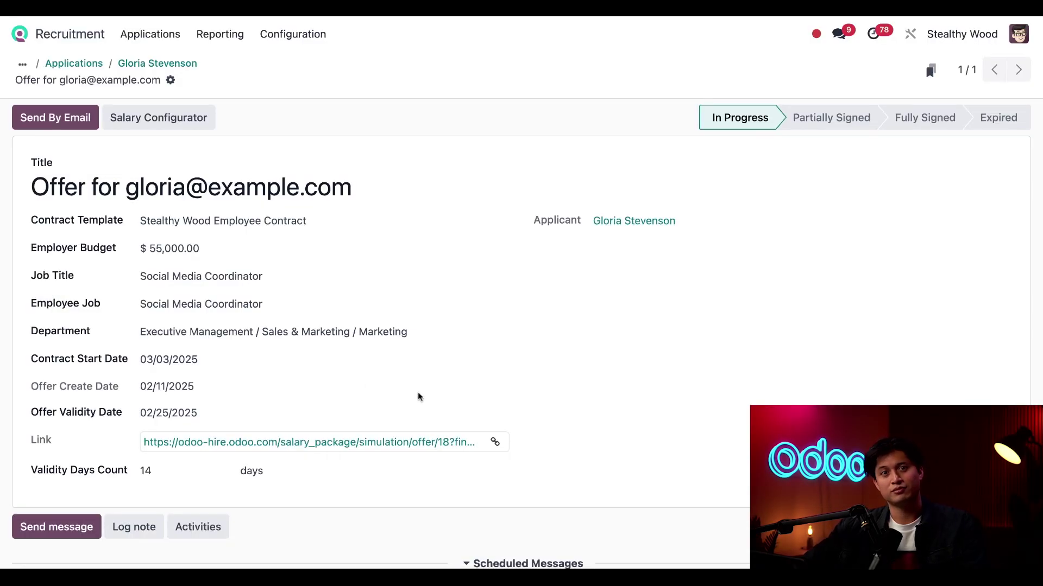
Expand the scheduled job offer message in the chatter to show its full text.
{"action": "scroll", "coordinate": [418, 396], "scroll_direction": "down", "scroll_amount": 4}
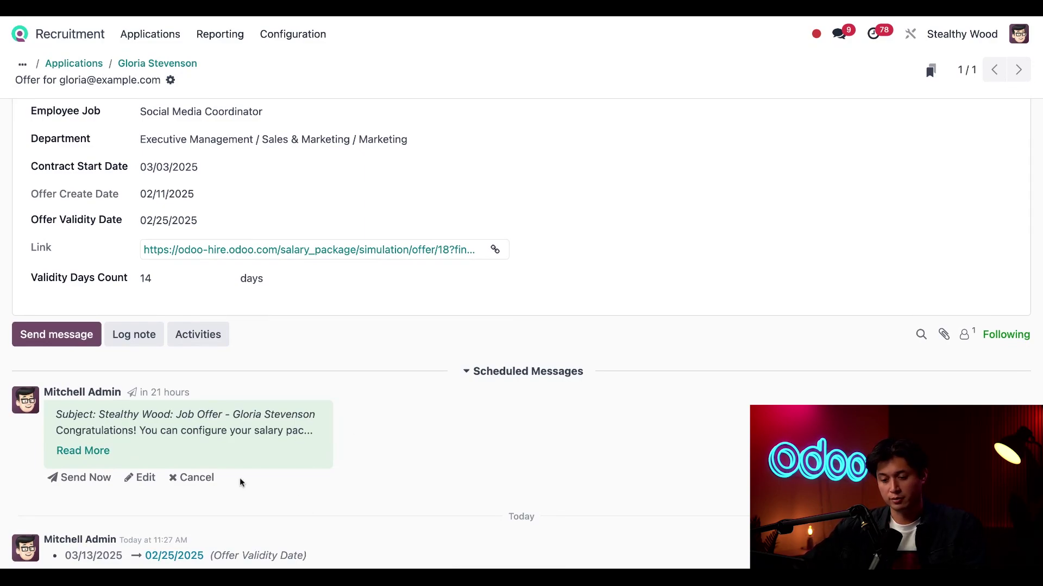
{"action": "left_click", "coordinate": [98, 455]}
{"action": "scroll", "coordinate": [353, 491], "scroll_direction": "down", "scroll_amount": 1}
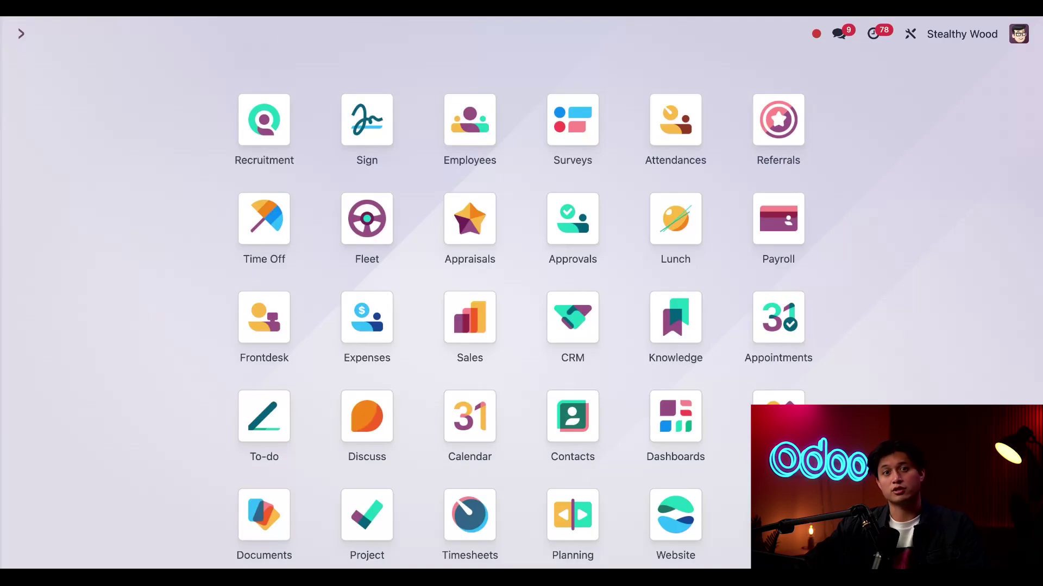
Open the Sign app's Documents list.
{"action": "left_click", "coordinate": [360, 137]}
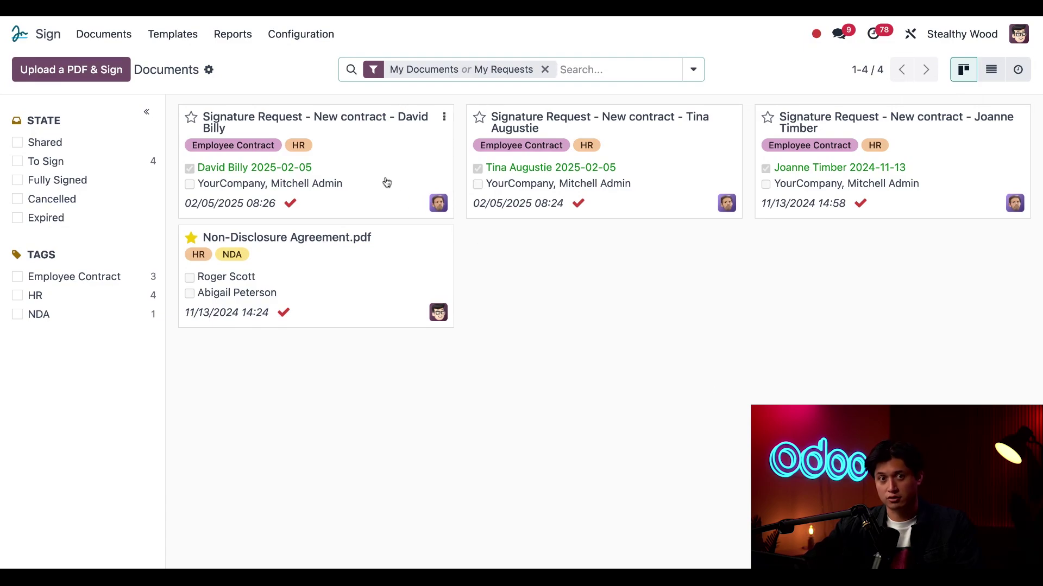
Open the new contract's signature request and place the company signature.
{"action": "left_click", "coordinate": [304, 158]}
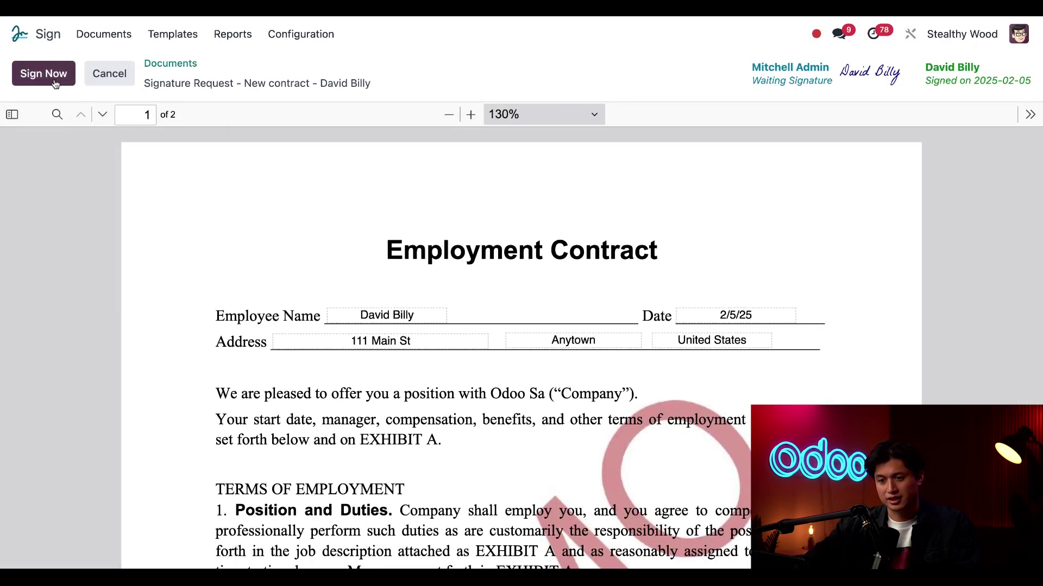
{"action": "left_click", "coordinate": [55, 81]}
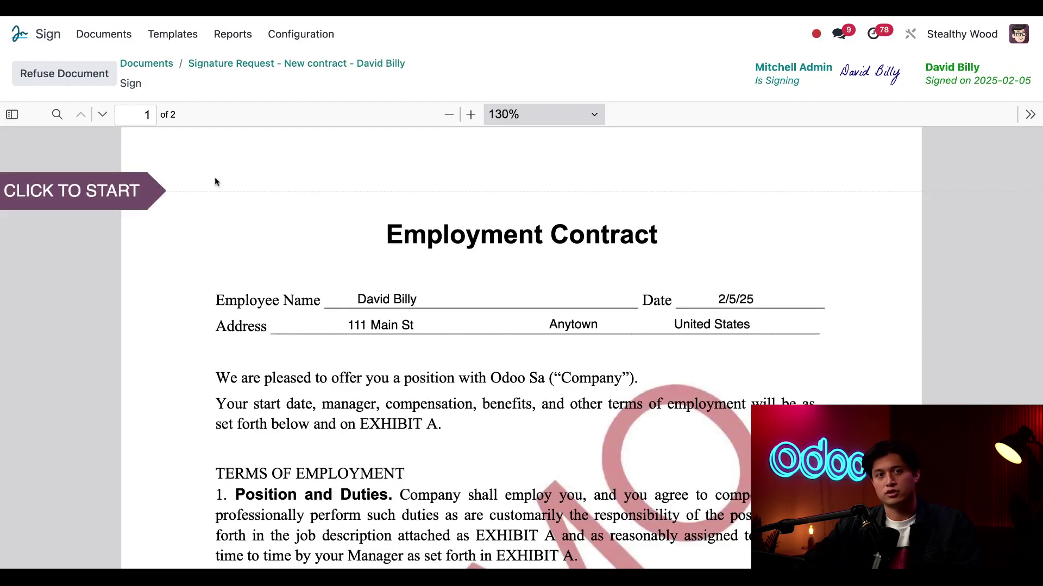
{"action": "left_click", "coordinate": [79, 201]}
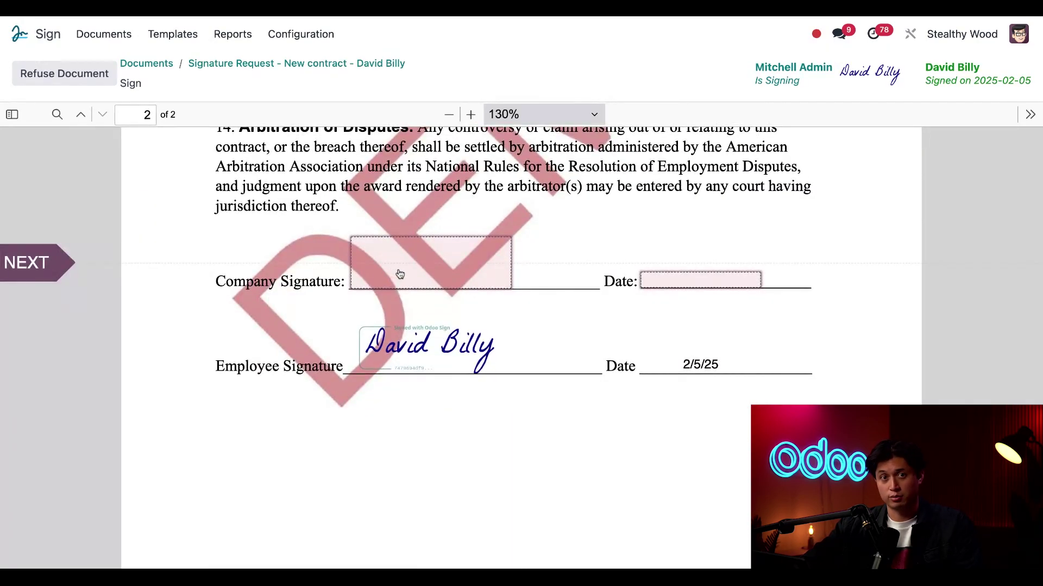
{"action": "left_click", "coordinate": [431, 263]}
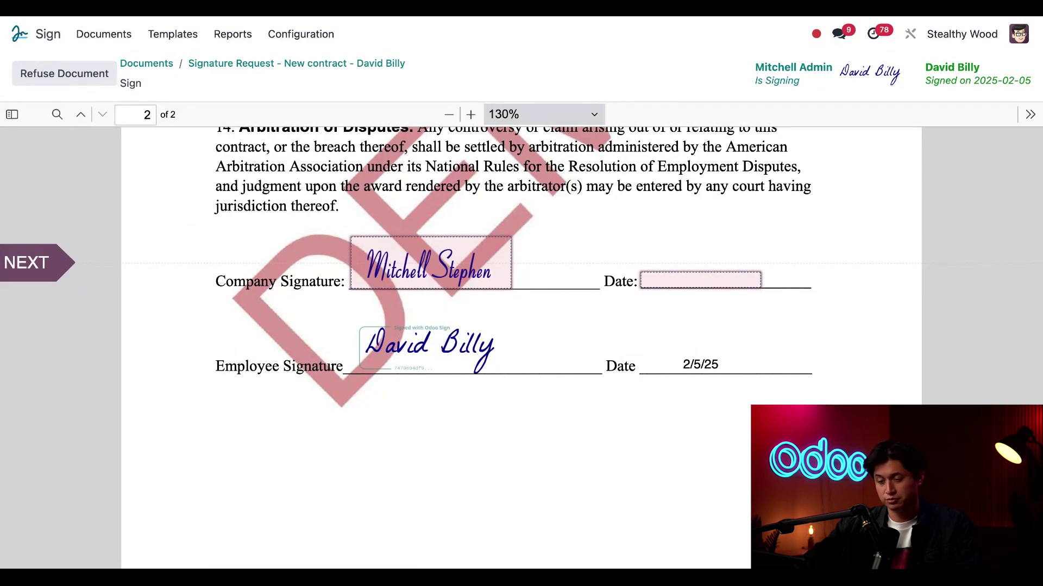
Set the company signing date to 2/11/25.
{"action": "left_click", "coordinate": [716, 284]}
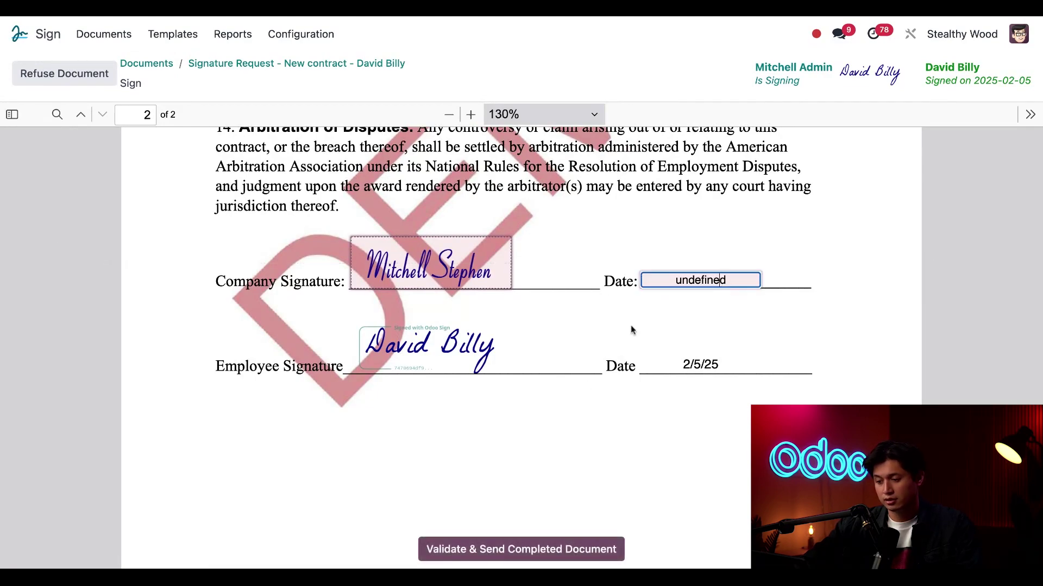
{"action": "double_click", "coordinate": [698, 280]}
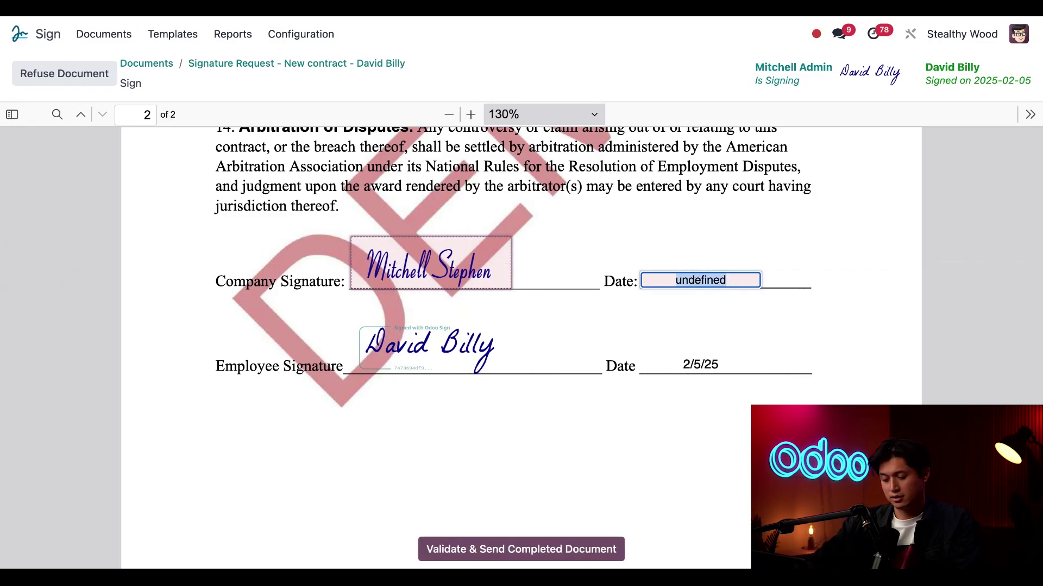
{"action": "type", "text": "2/11/25"}
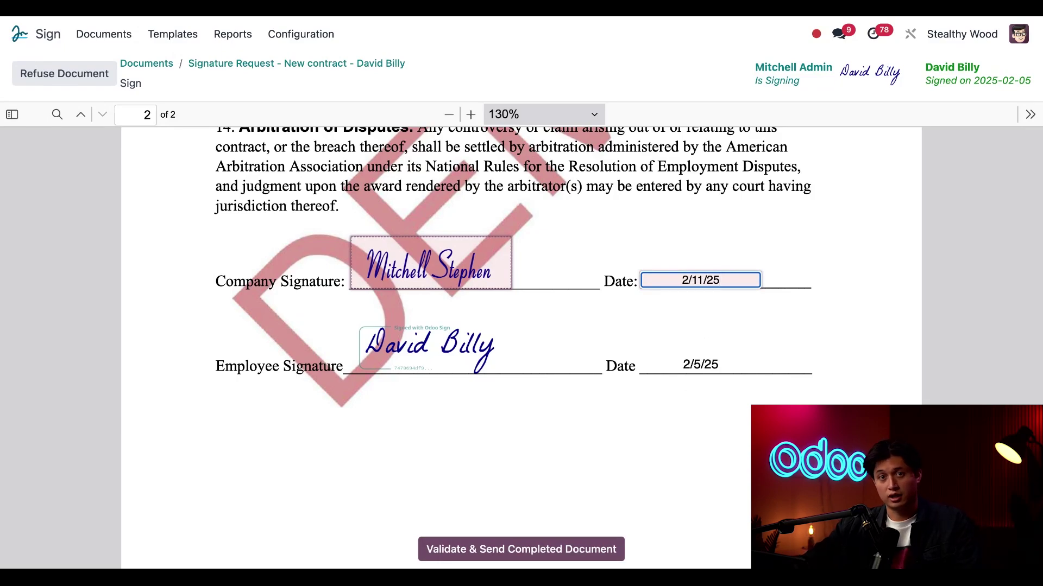
Validate and send the completed contract, then close the 'It's signed!' confirmation.
{"action": "left_click", "coordinate": [521, 549]}
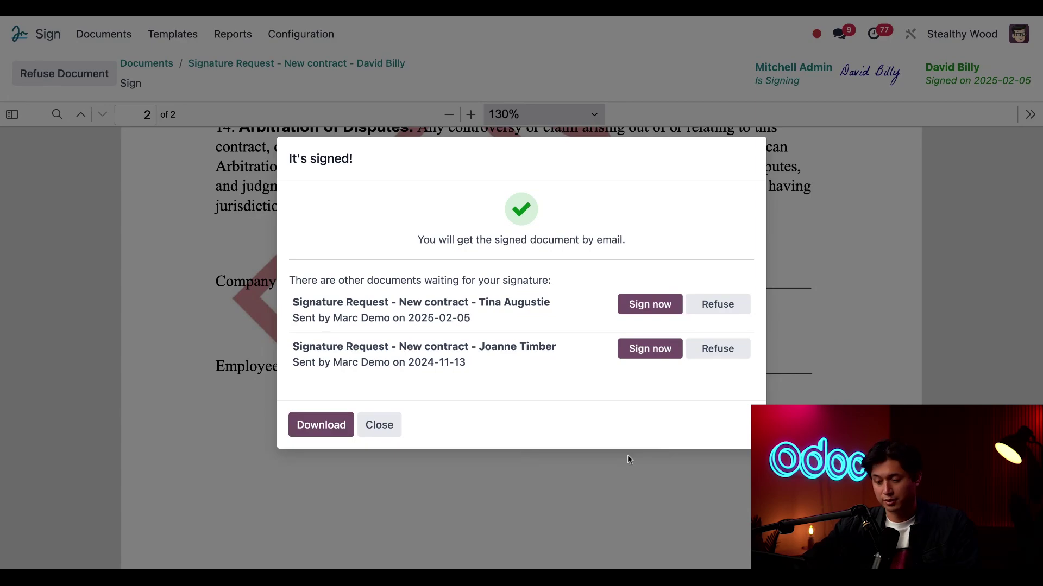
{"action": "left_click", "coordinate": [379, 424]}
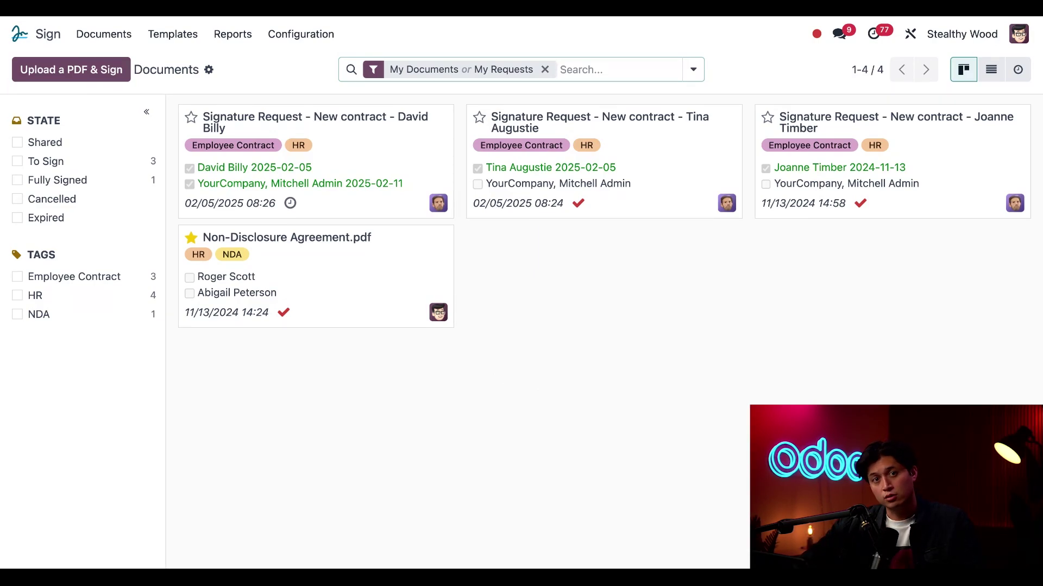
Open Employees from the home menu and filter the directory by the new hire's first name.
{"action": "left_click", "coordinate": [19, 33]}
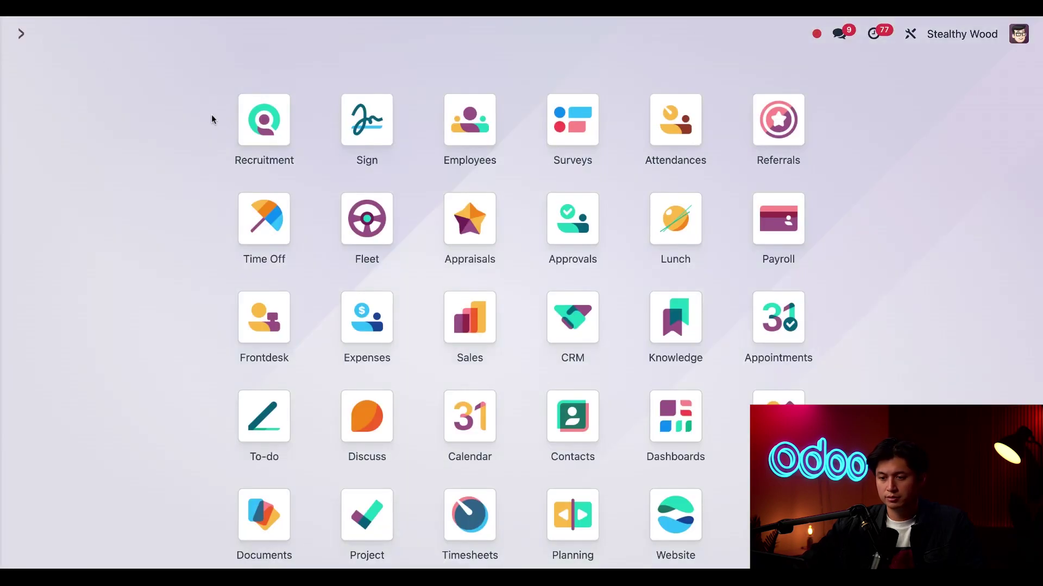
{"action": "left_click", "coordinate": [461, 132]}
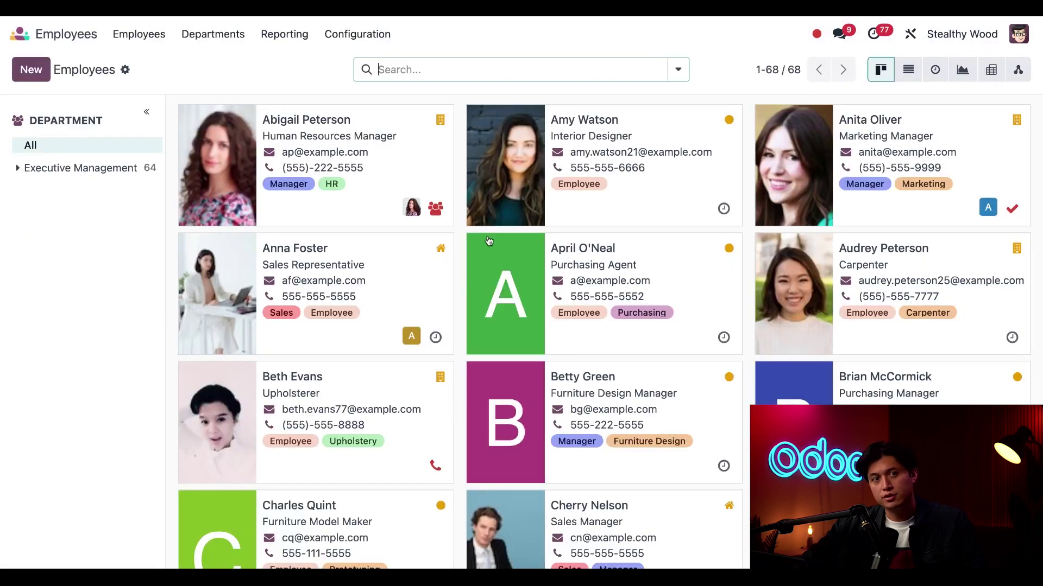
{"action": "mouse_move", "coordinate": [489, 241]}
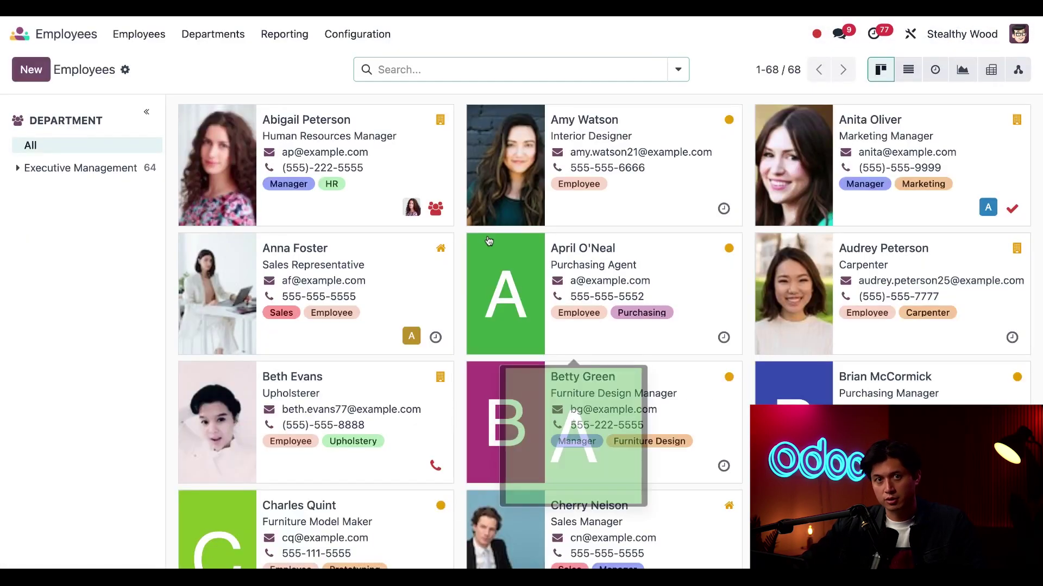
{"action": "left_click", "coordinate": [454, 67]}
{"action": "type", "text": "david"}
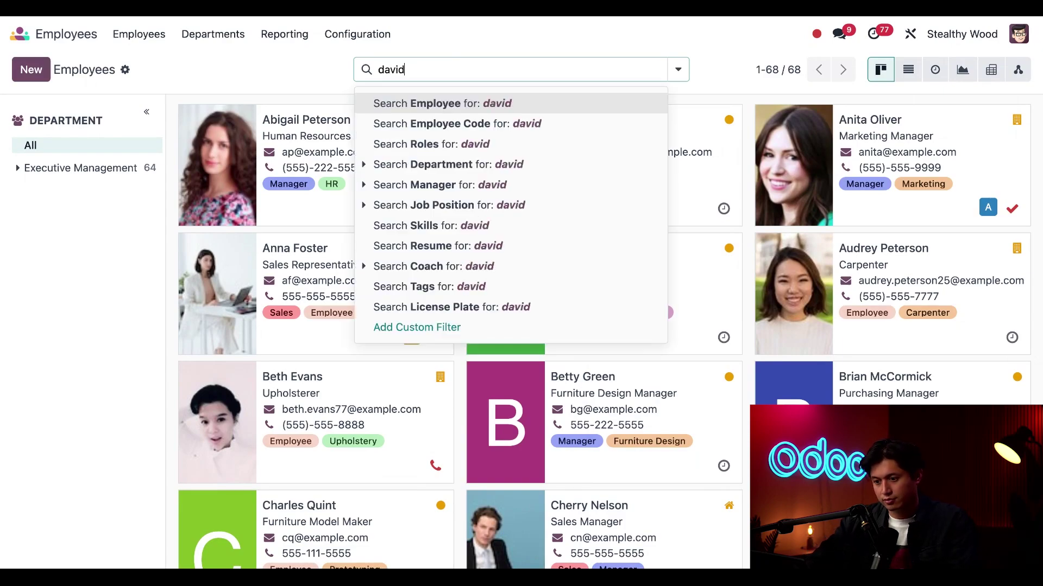
{"action": "key", "text": "Return"}
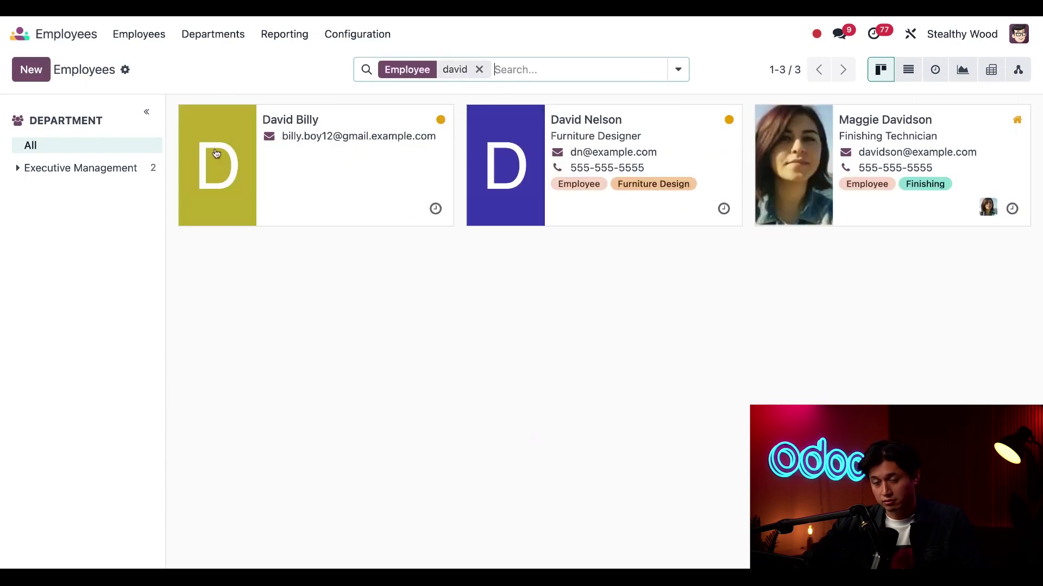